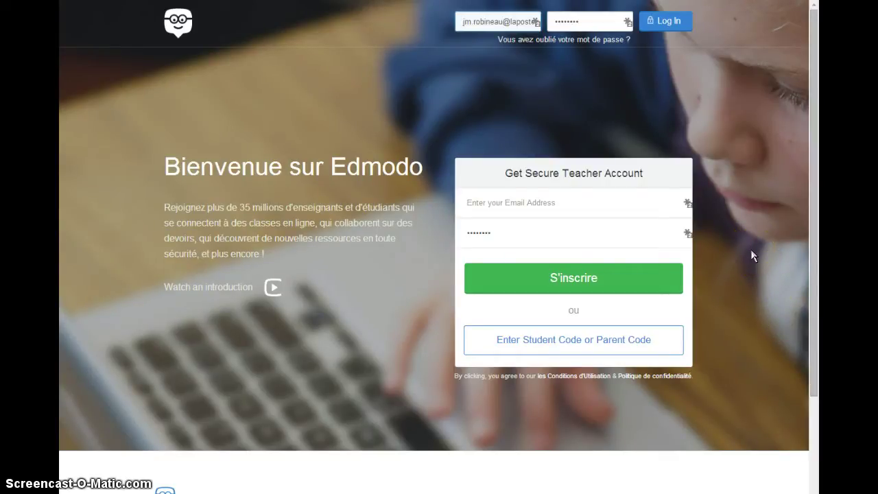
Log in to the existing Edmodo teacher account with the prefilled credentials
click(516, 204)
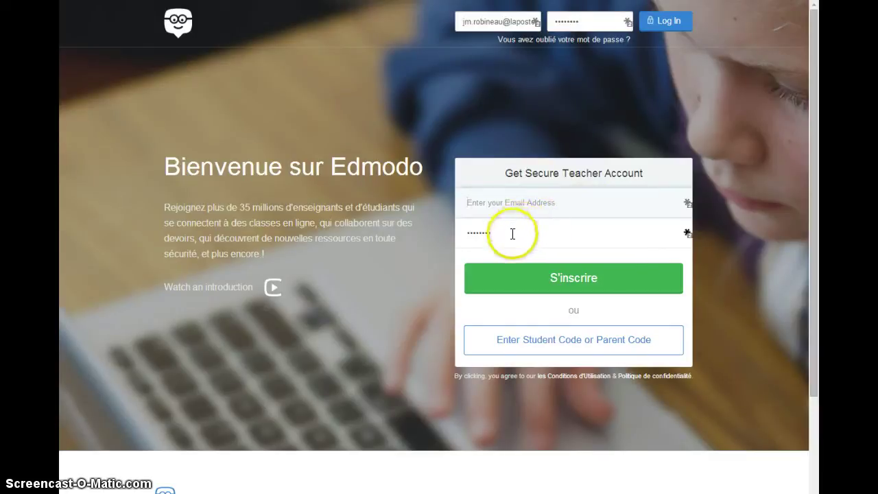
click(578, 263)
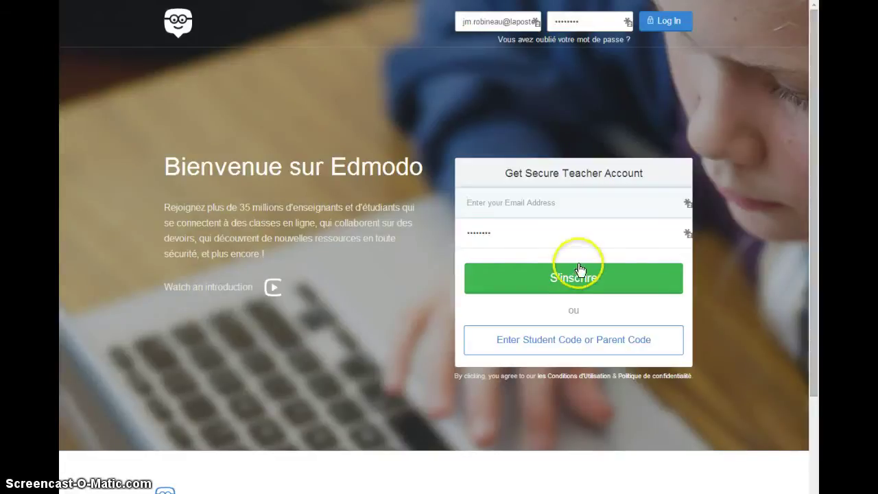
click(675, 21)
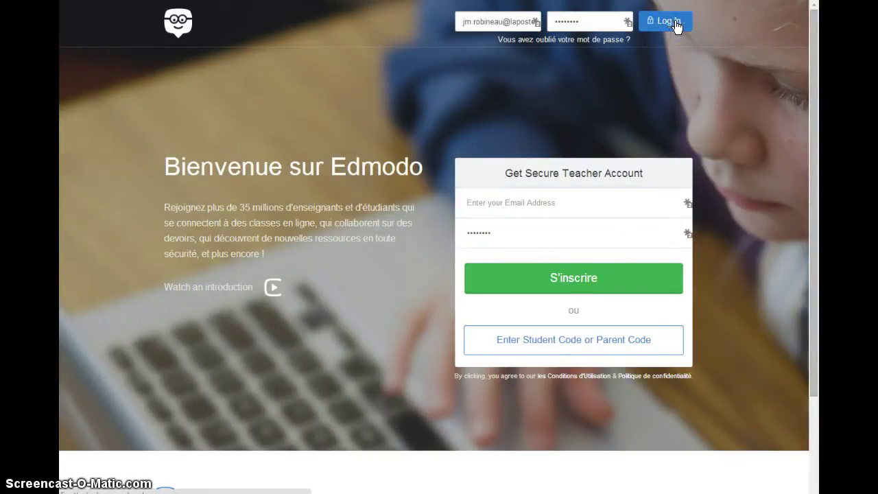
click(703, 40)
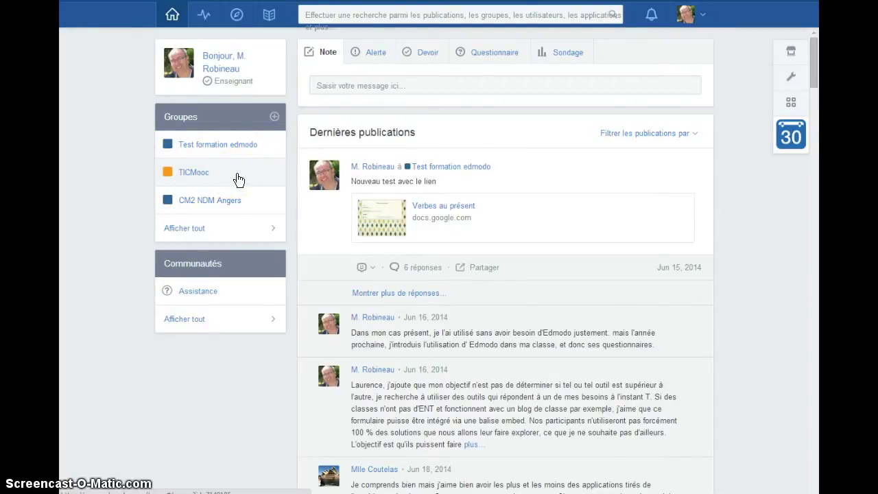
Start creating a new group and name it "CM1 NDM Angers"
click(274, 118)
click(274, 118)
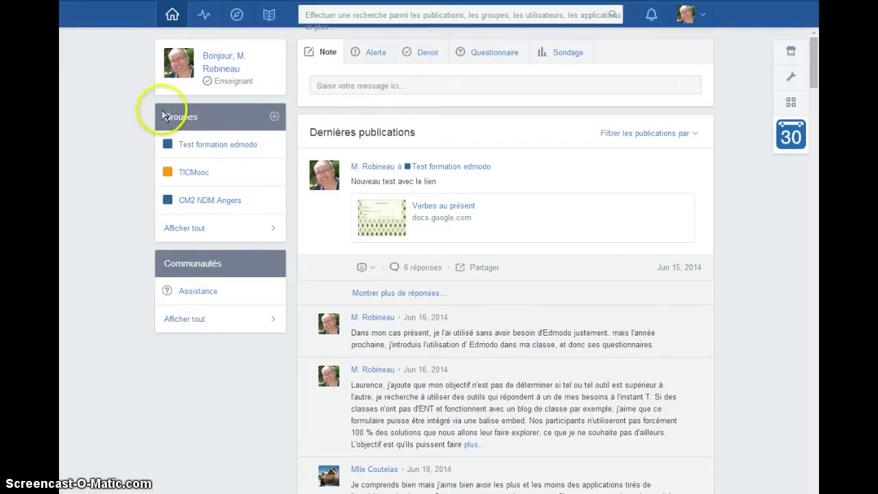
click(275, 121)
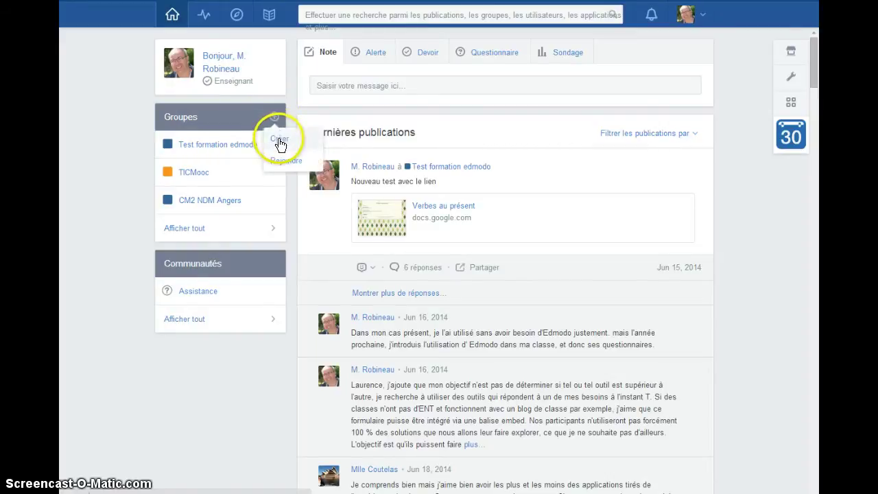
click(279, 143)
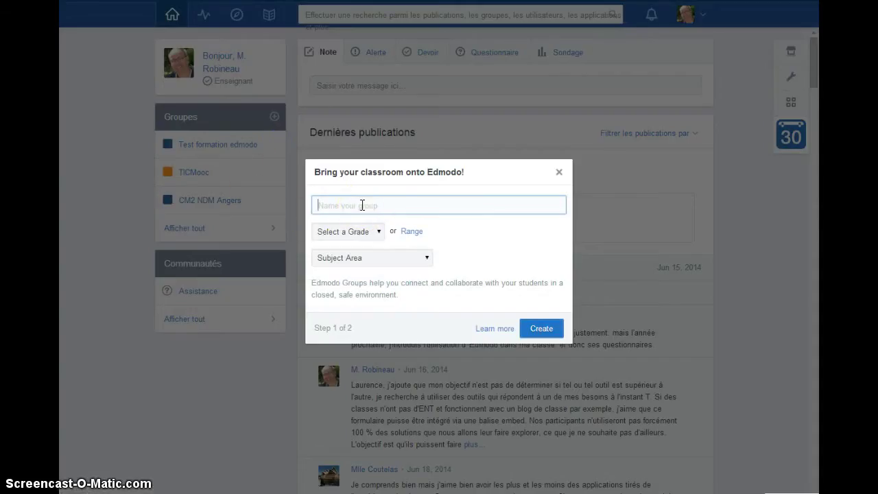
text(CM1 NDM Angers)
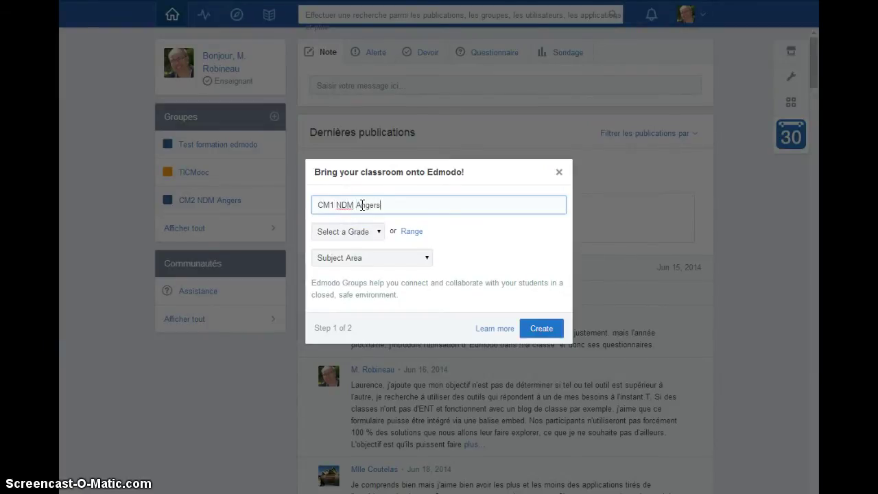
Set the new group's grade to 5th and its subject area to Tous, and create the group
click(380, 232)
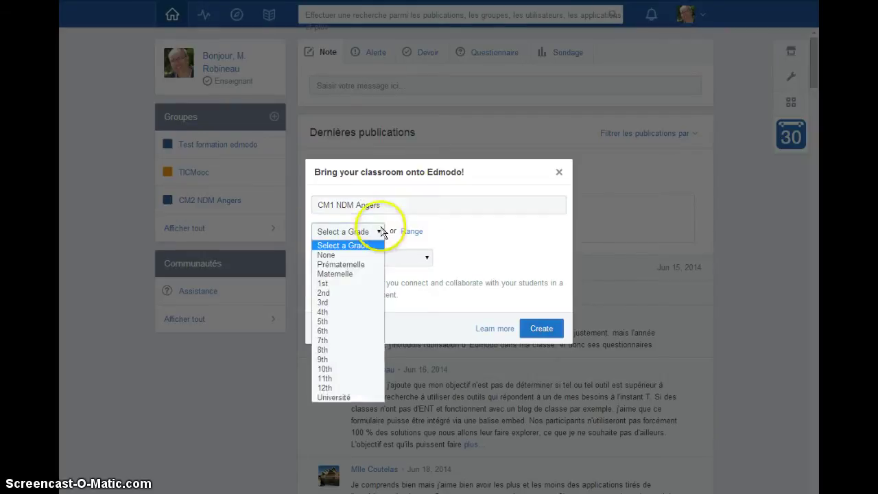
click(322, 321)
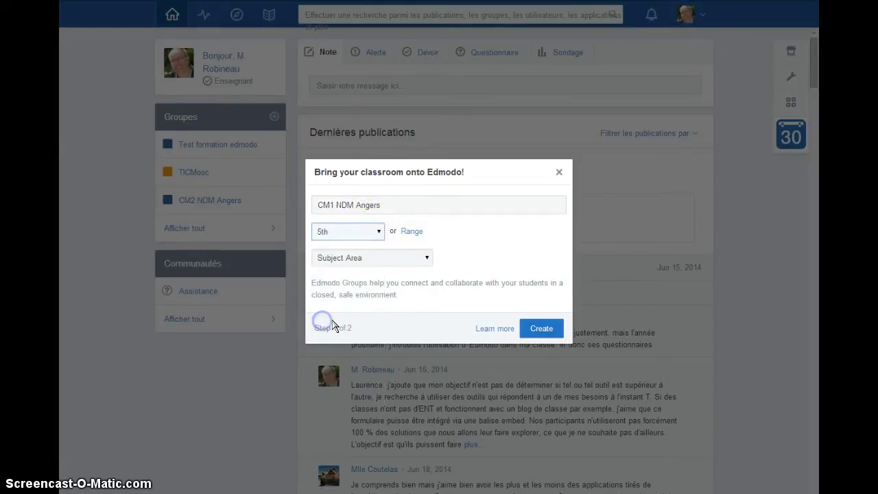
click(402, 261)
click(322, 280)
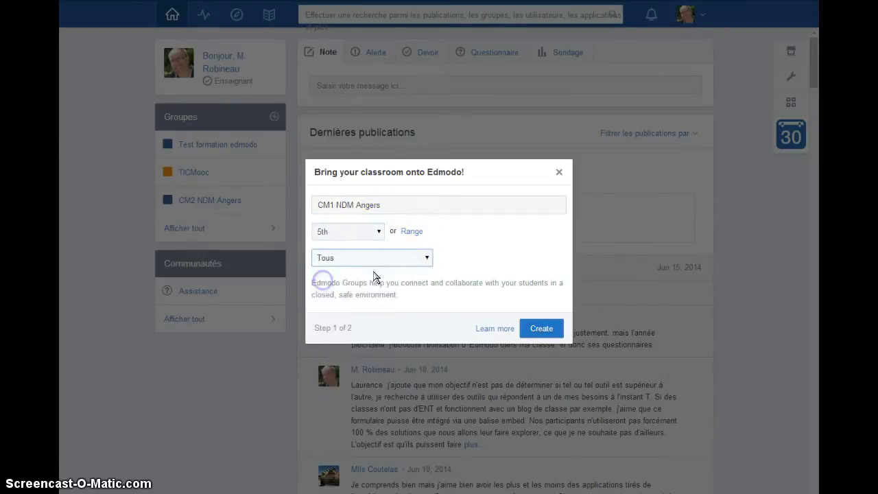
click(416, 259)
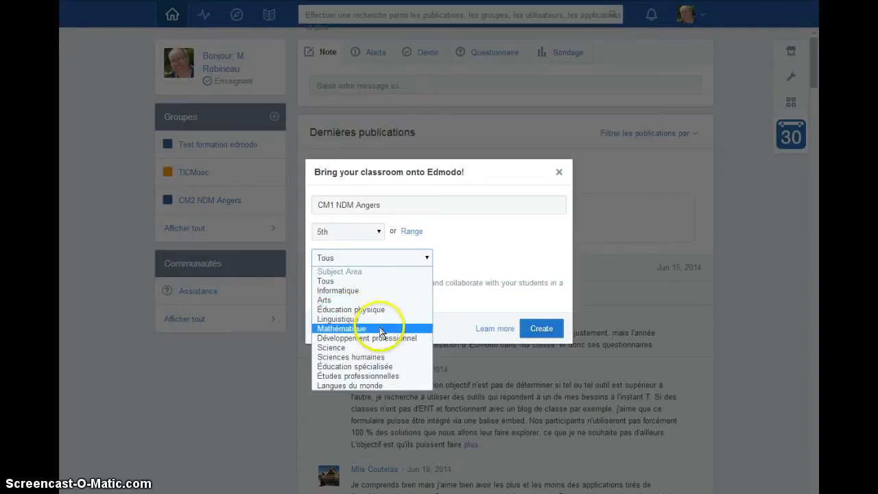
click(358, 281)
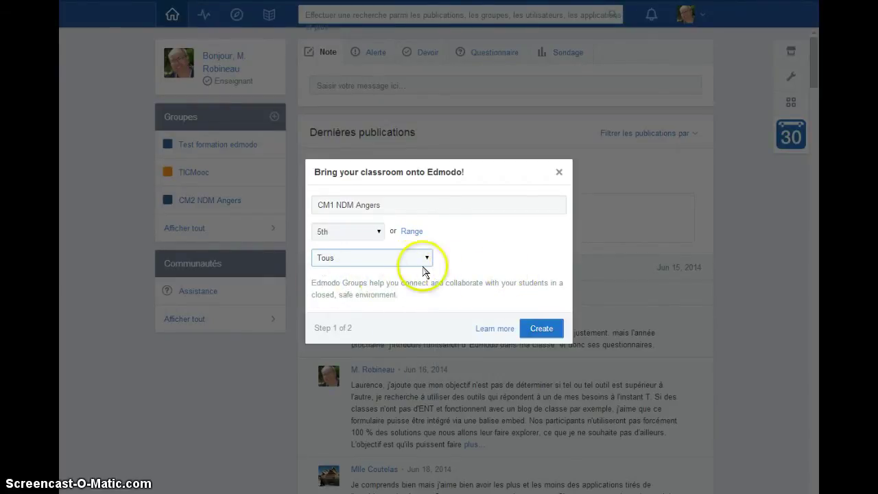
click(542, 330)
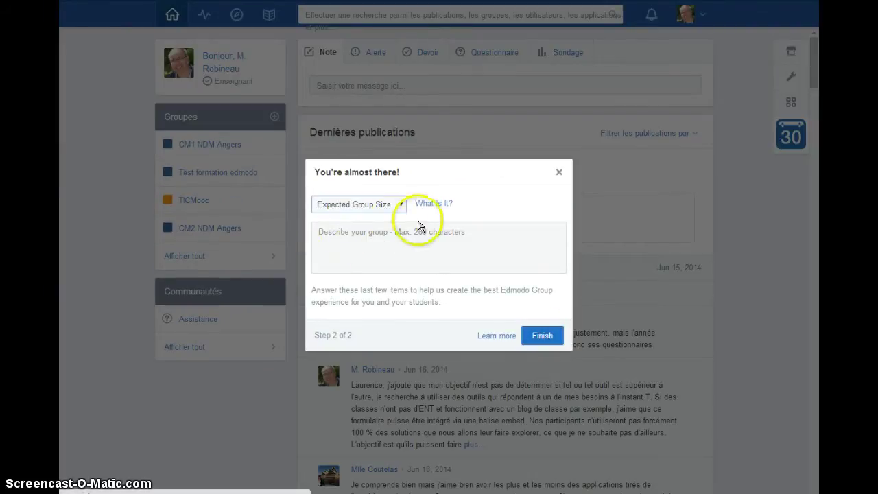
Set the expected group size to 21-25, describe the group as "Groupe d'histoire", and finish the group setup
click(393, 205)
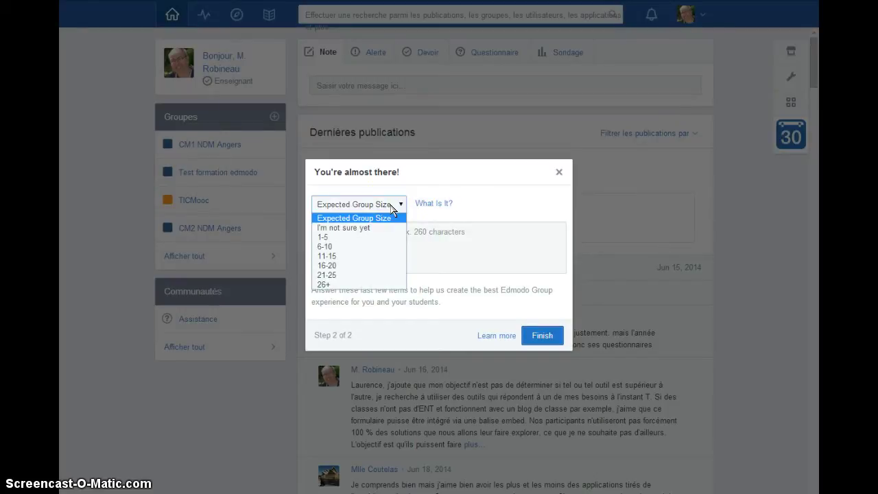
click(370, 274)
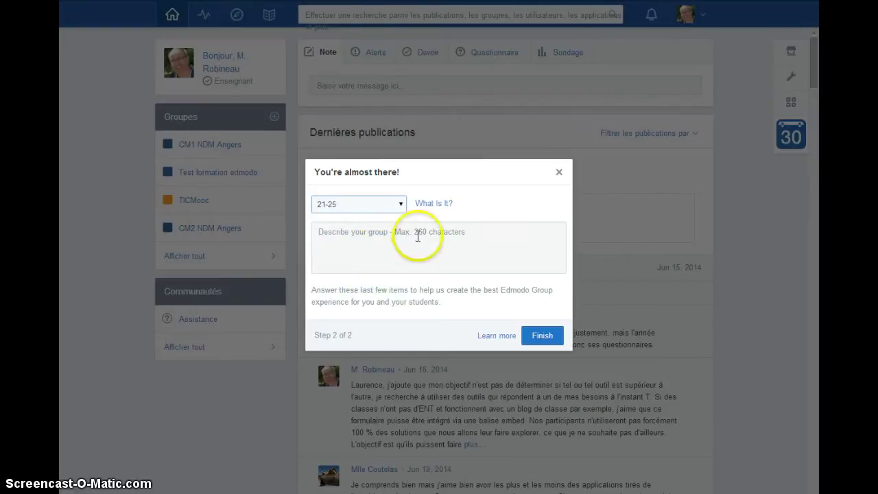
click(472, 235)
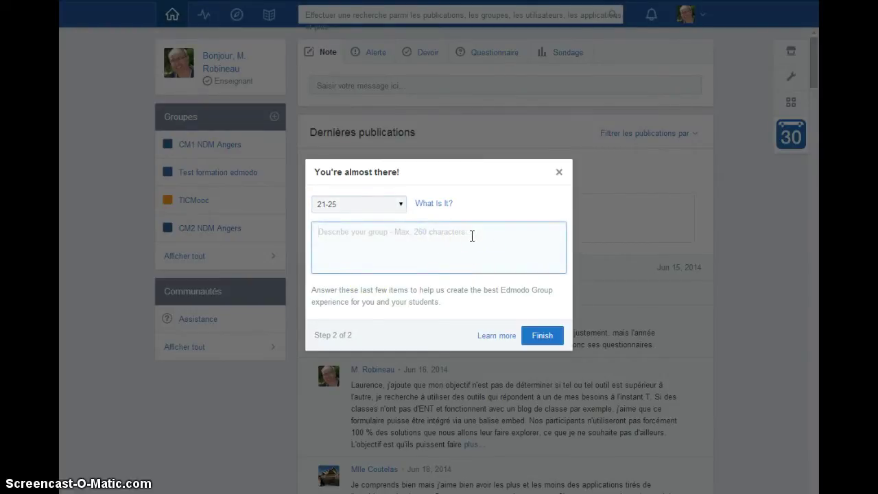
text(Grou)
key(BackSpace)
key(BackSpace)
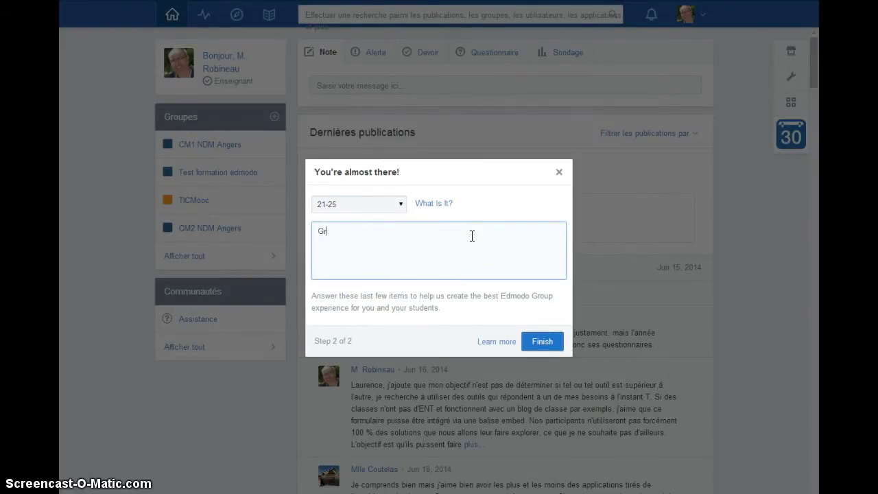
text(oupe d'histoire)
click(539, 346)
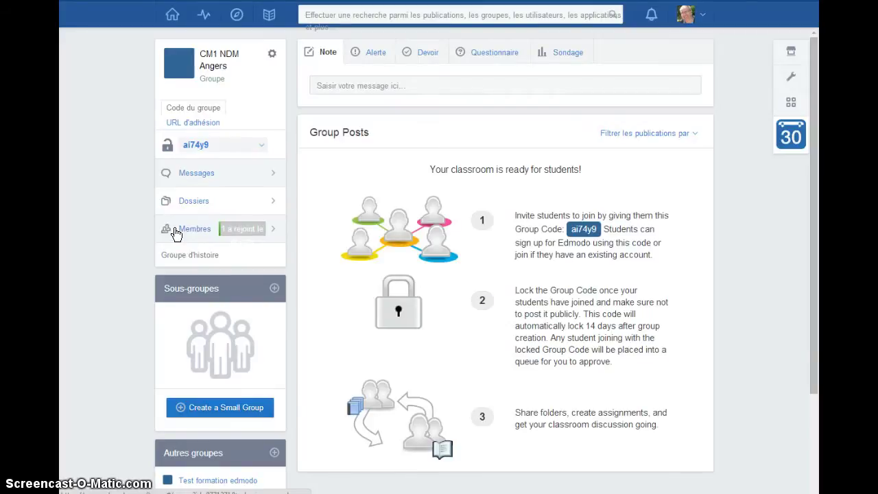
Return to the home page, open the CM2 NDM Angers group and view its member list
click(175, 22)
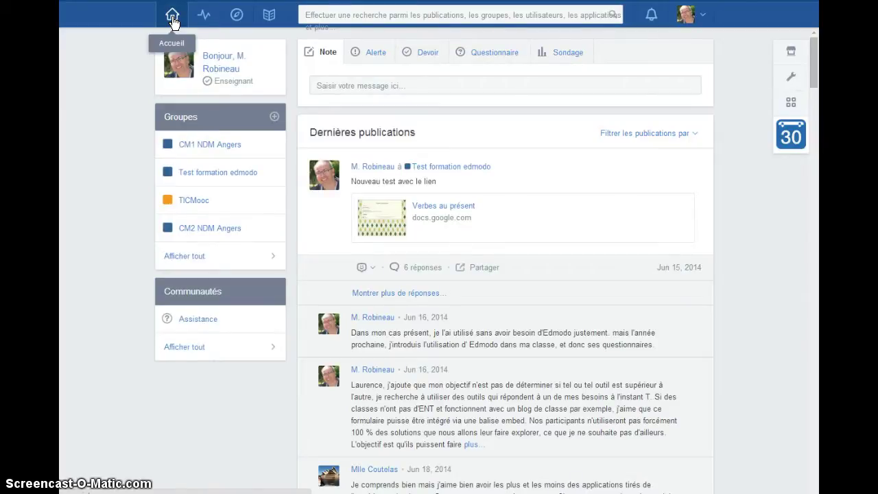
click(215, 233)
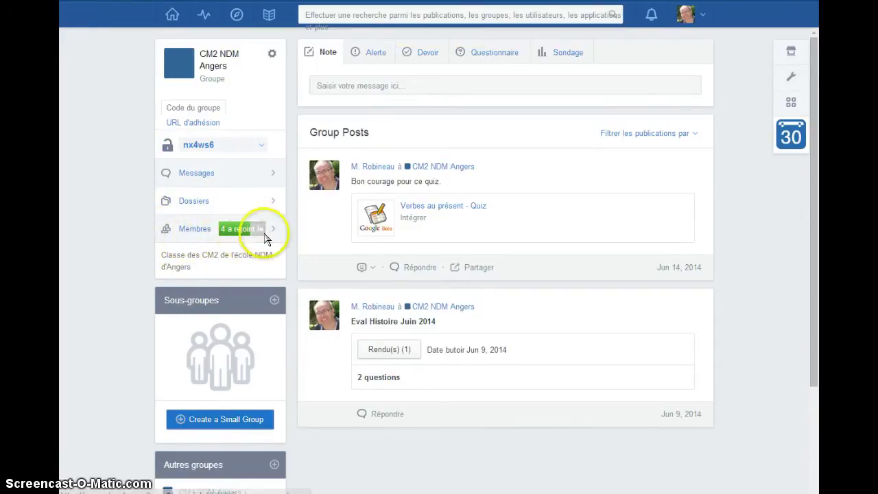
mouse_move(227, 234)
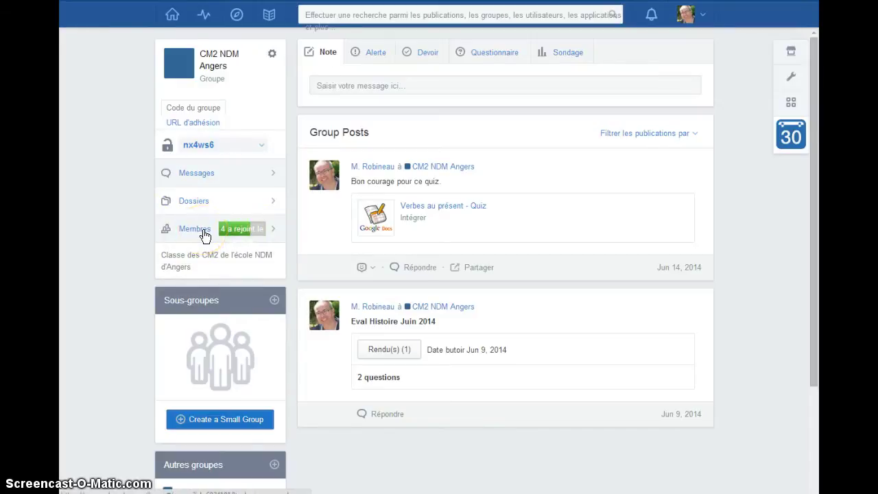
click(204, 235)
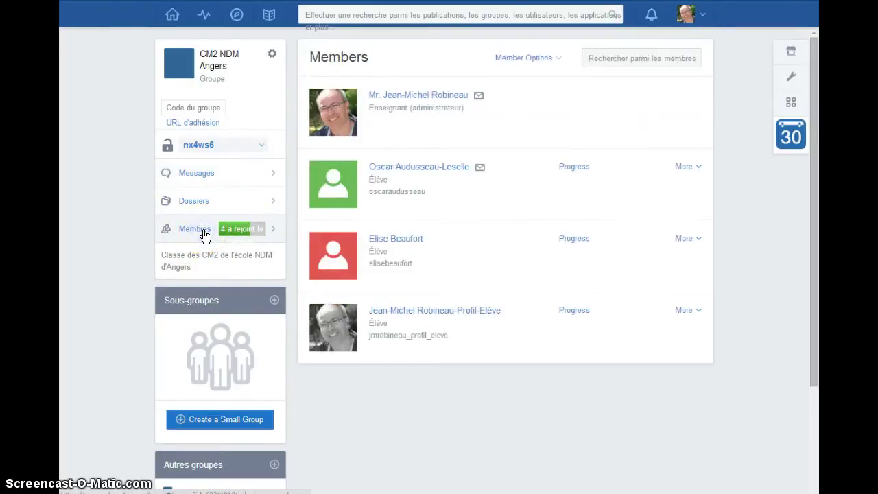
click(446, 108)
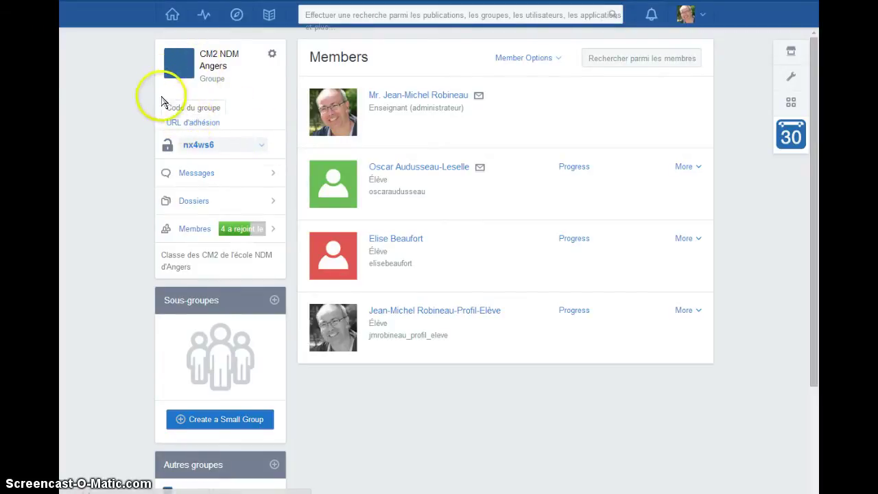
Show the CM2 NDM Angers group's join URL (URL d'adhésion) and copy it
click(209, 125)
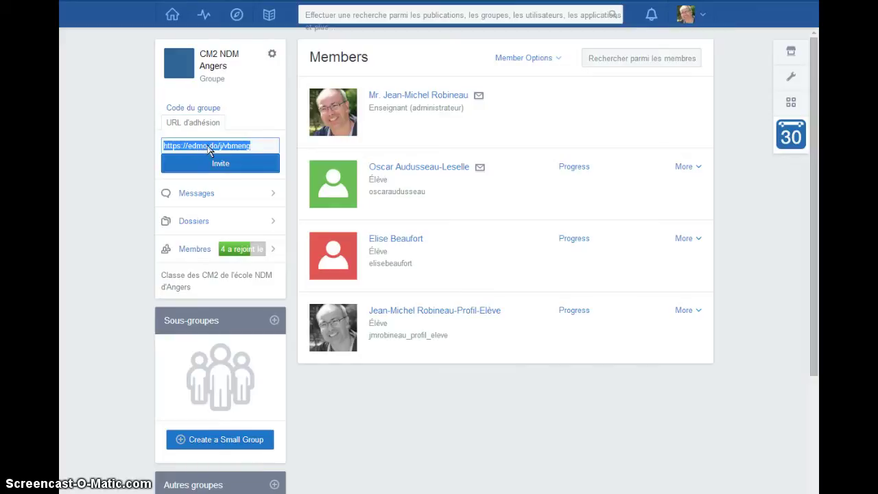
right_click(210, 149)
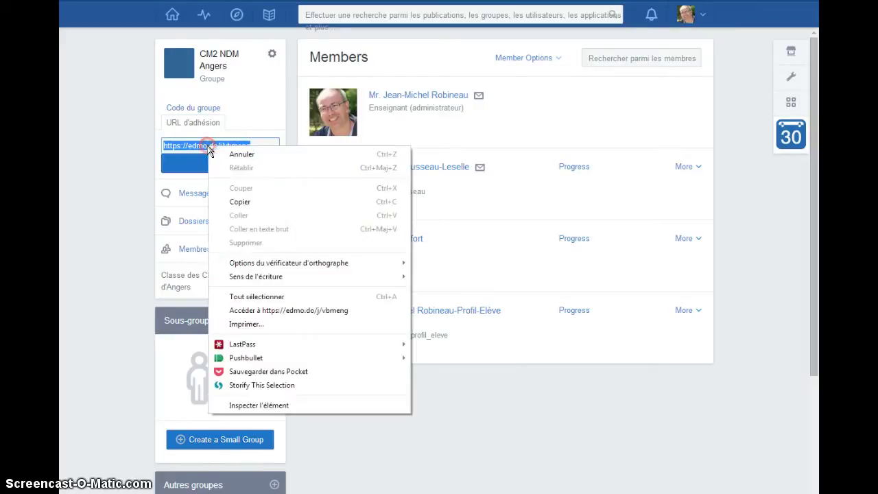
click(240, 202)
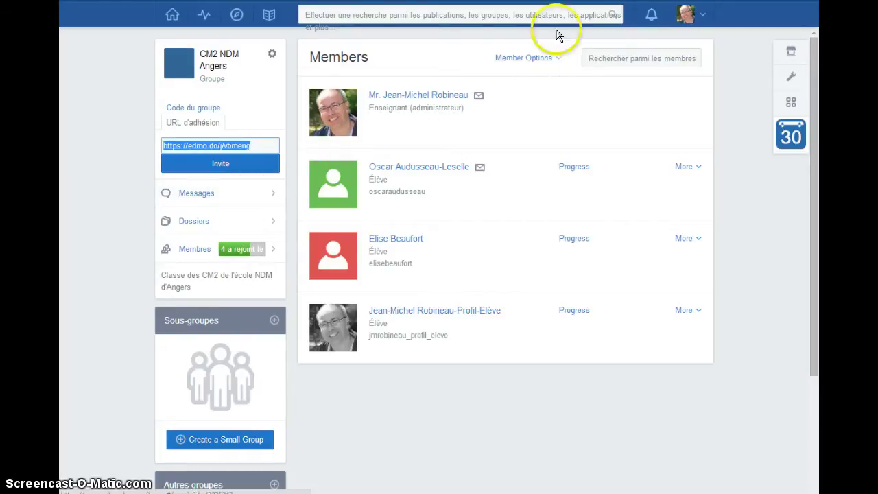
Log out of the teacher account and open the copied join URL in a new browser tab
click(701, 25)
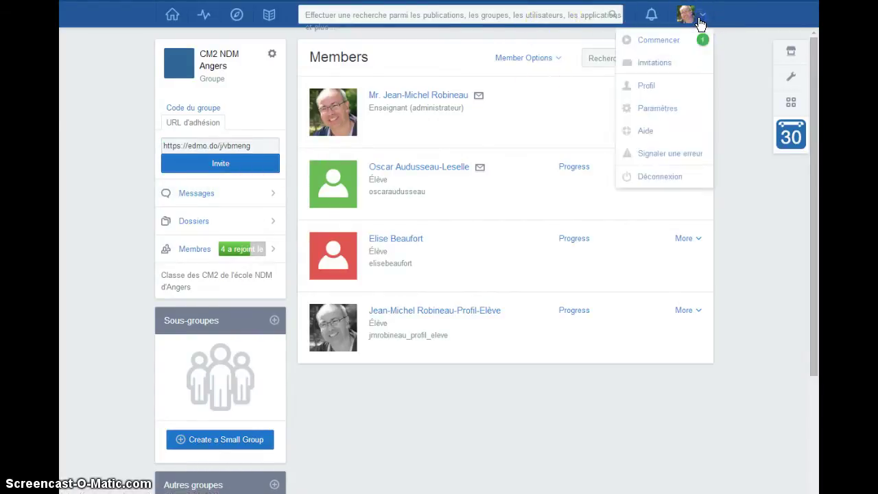
click(656, 178)
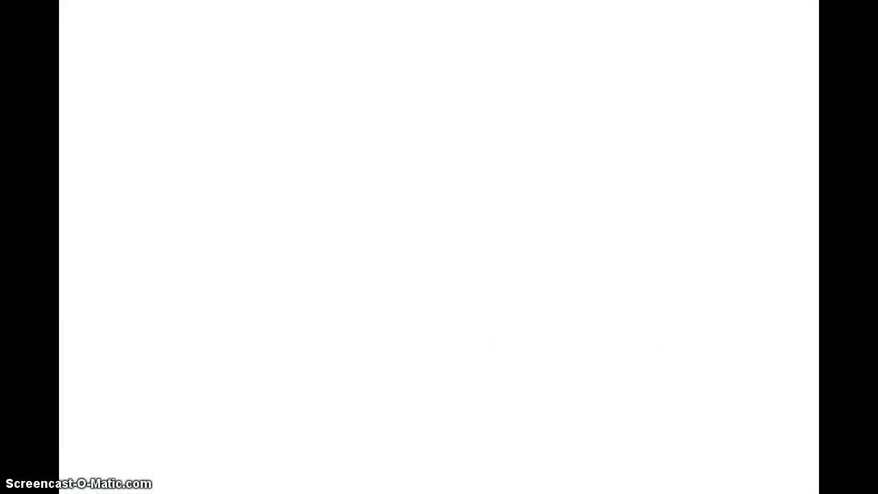
right_click(213, 0)
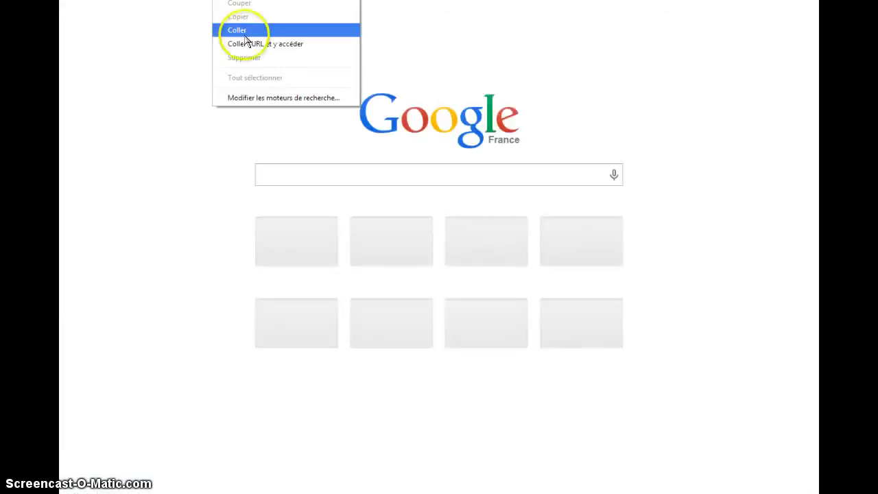
click(308, 41)
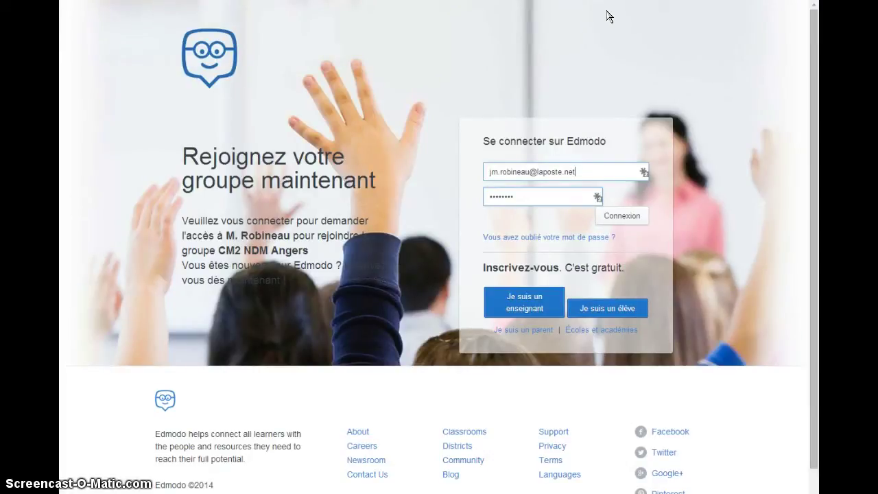
Open the student sign-up form from the group's join page and review its fields
click(627, 111)
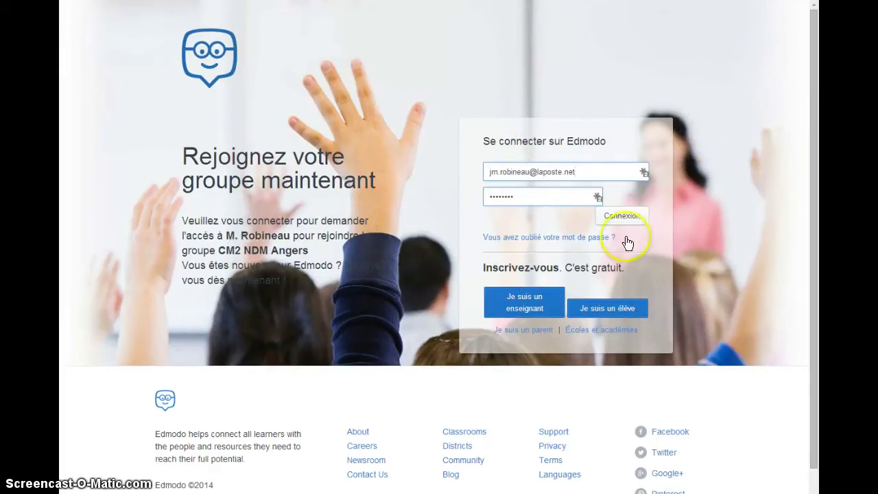
click(620, 316)
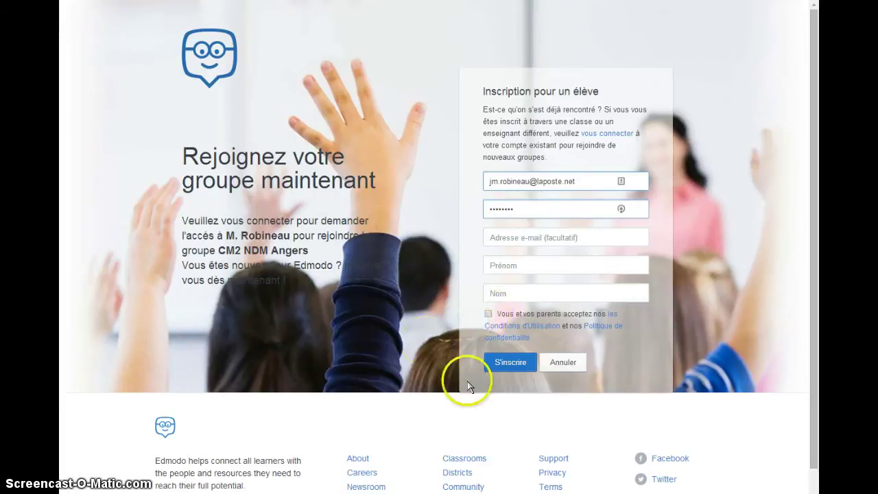
click(509, 364)
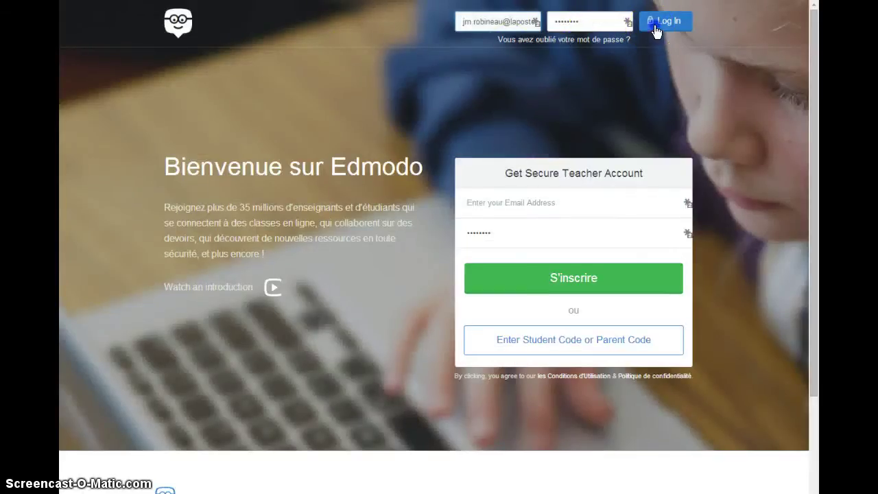
Log back in to the teacher account from the Edmodo welcome page
click(655, 30)
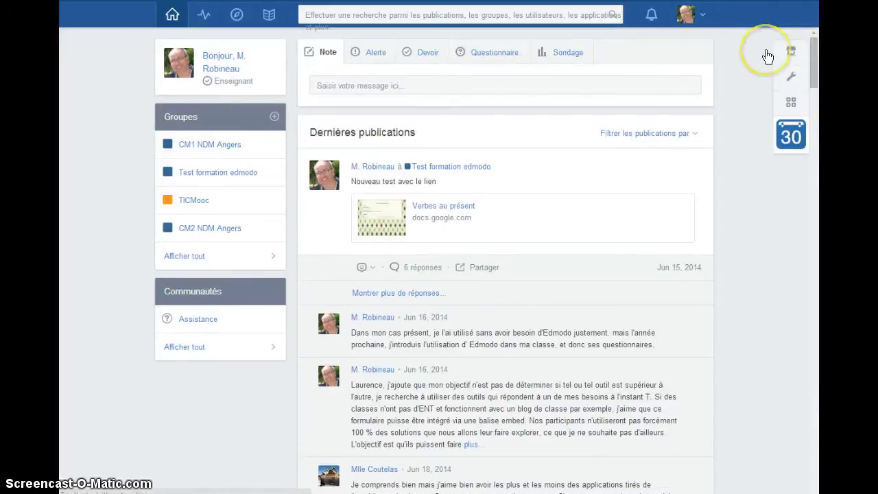
Open the CM2 NDM Angers group and copy its group code (Code du groupe)
click(203, 229)
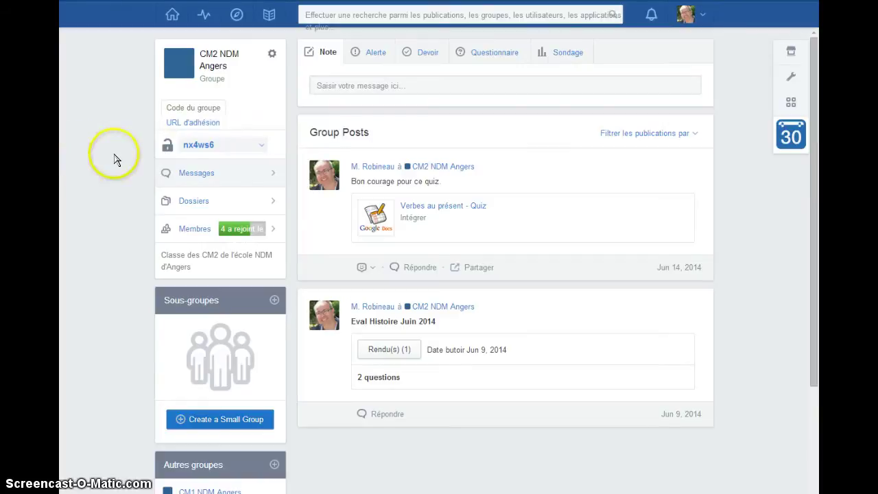
double_click(195, 145)
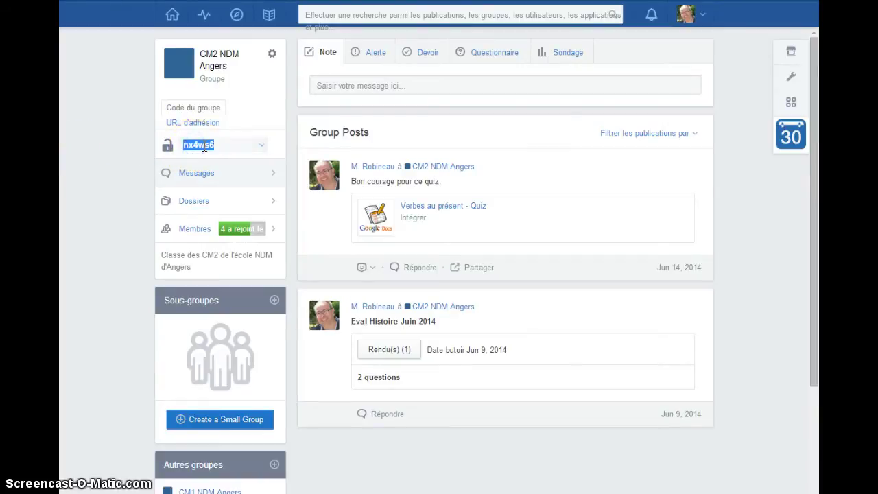
right_click(204, 147)
click(232, 198)
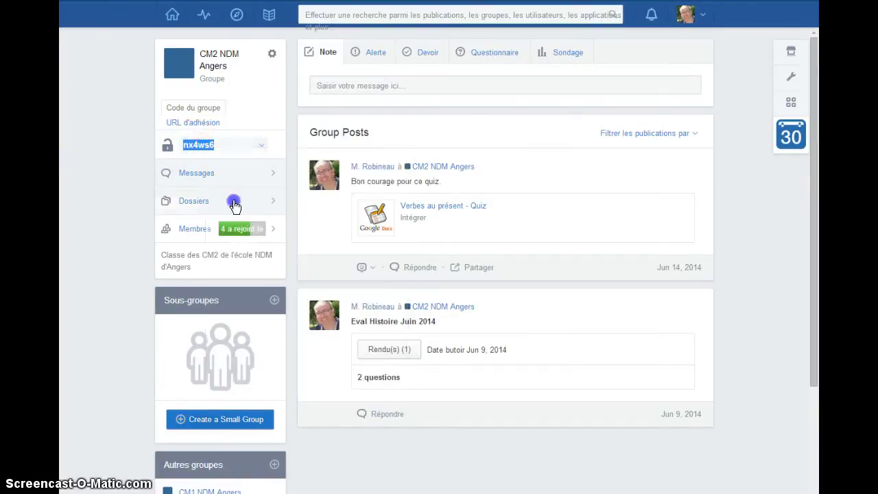
click(112, 161)
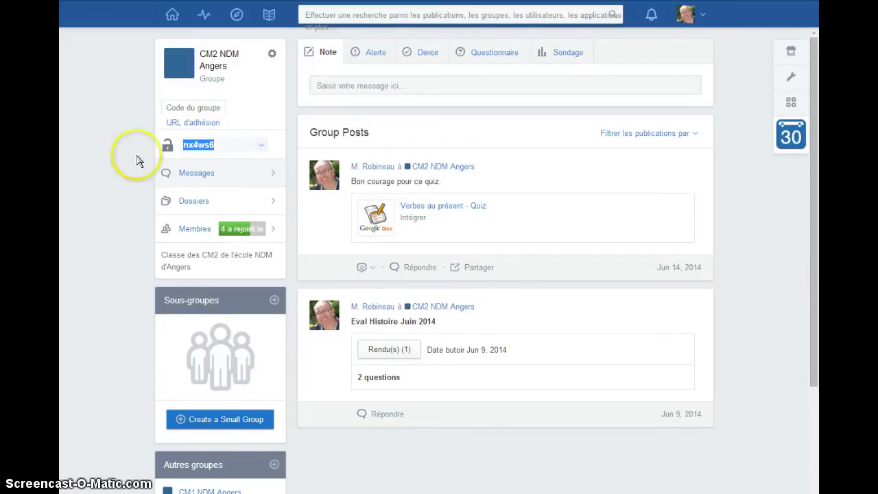
Log out of the teacher account and submit the copied group code in the welcome page's student or parent code field
click(688, 15)
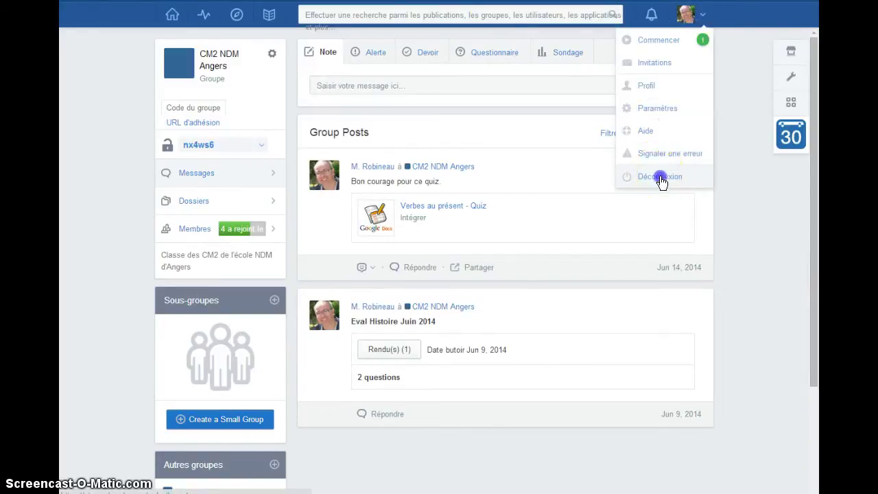
click(659, 177)
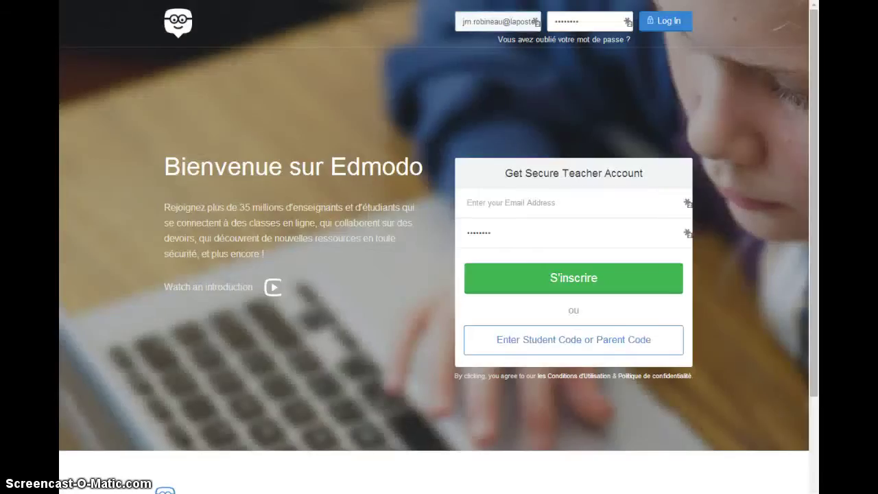
click(562, 342)
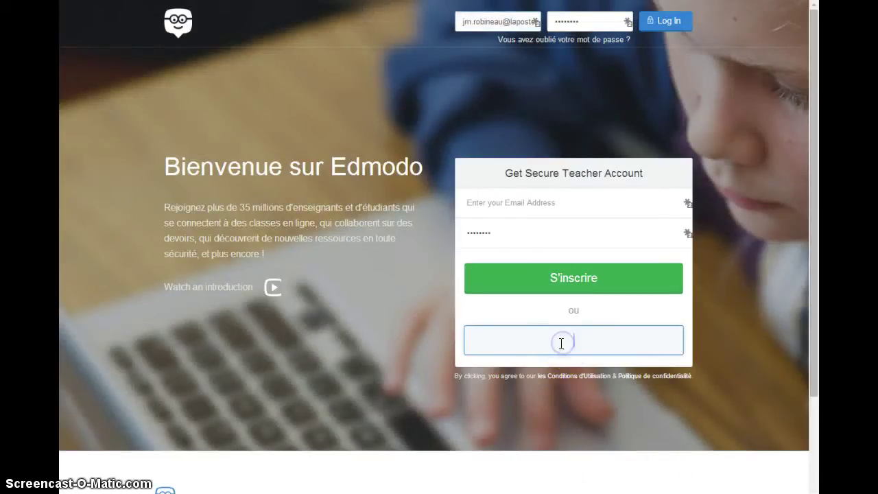
right_click(562, 341)
click(593, 200)
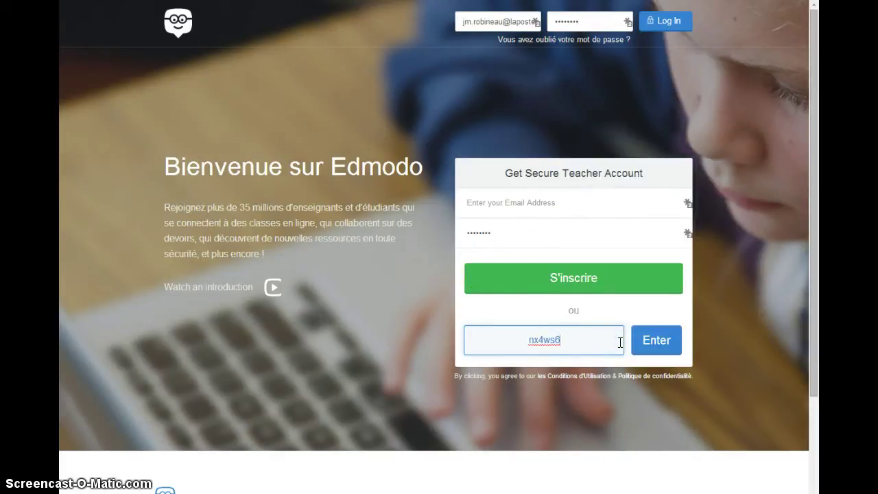
click(657, 340)
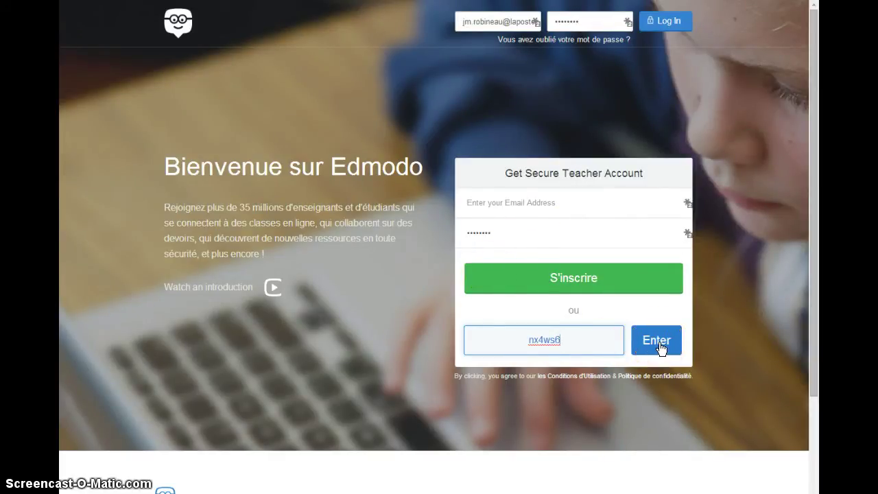
Review the password and confirmation fields of the student sign-up form and close the form without creating an account
click(816, 352)
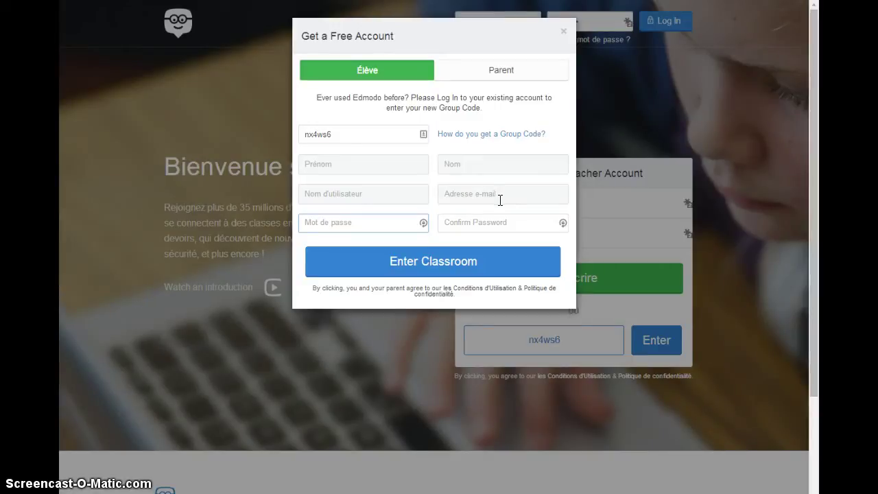
click(372, 227)
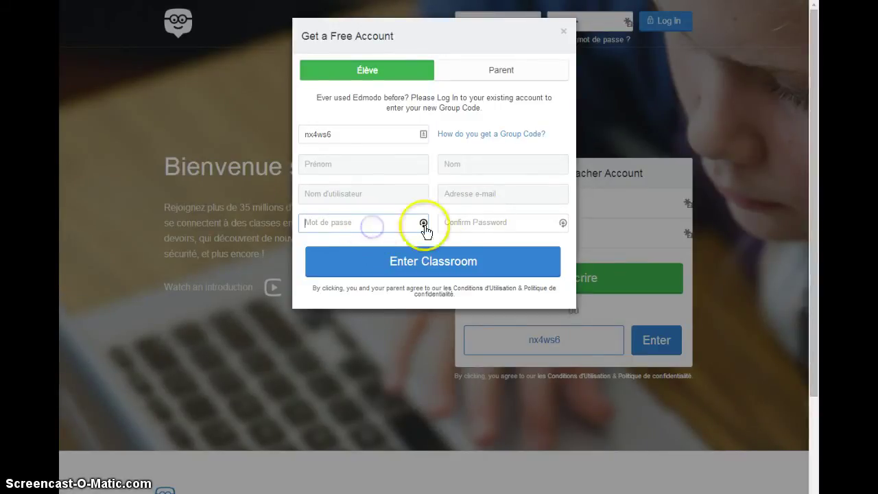
click(476, 226)
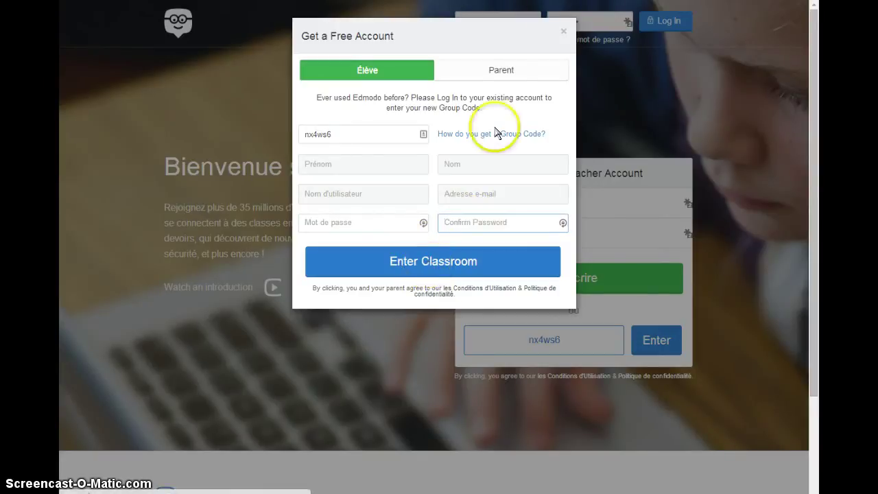
click(562, 31)
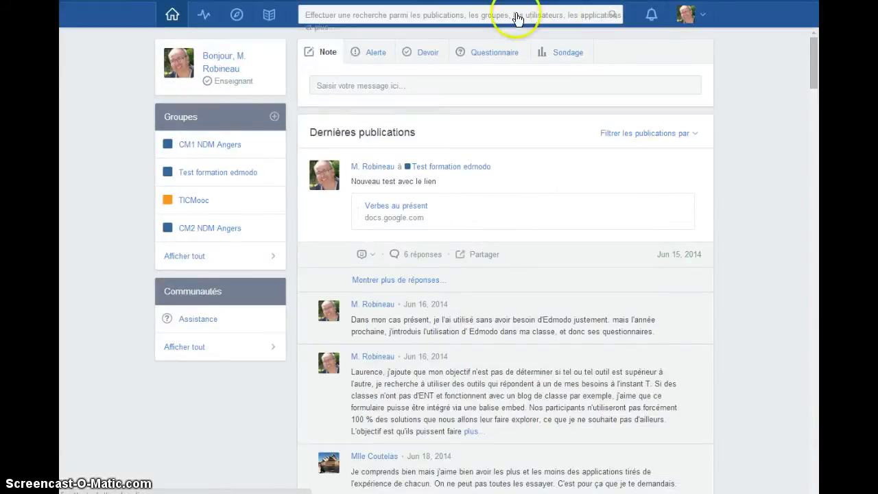
Open the CM2 NDM Angers group from the teacher home page and show its members list
click(261, 131)
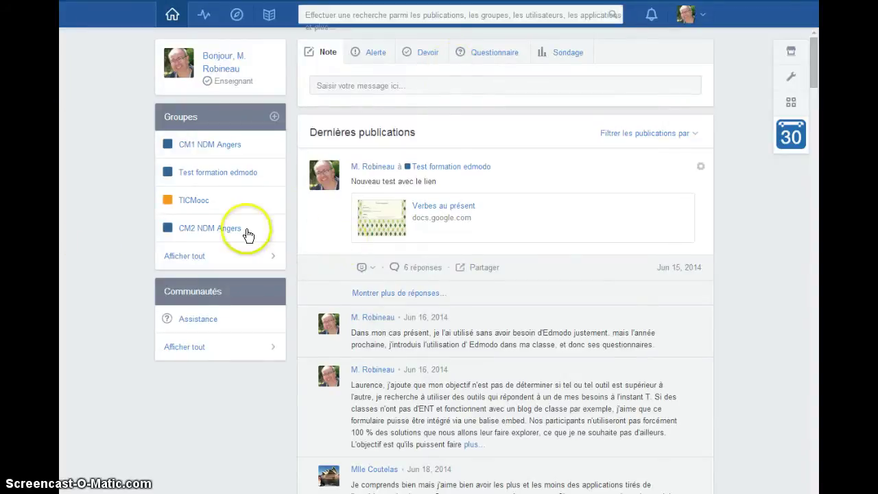
click(208, 234)
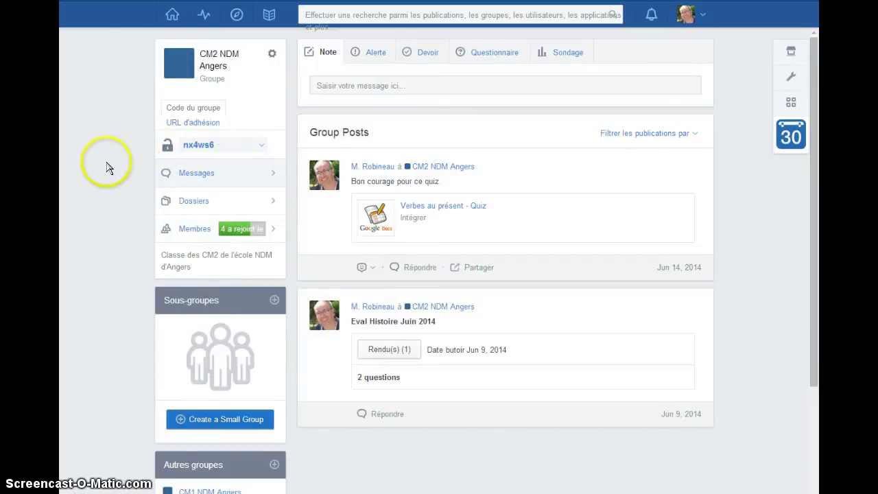
click(195, 233)
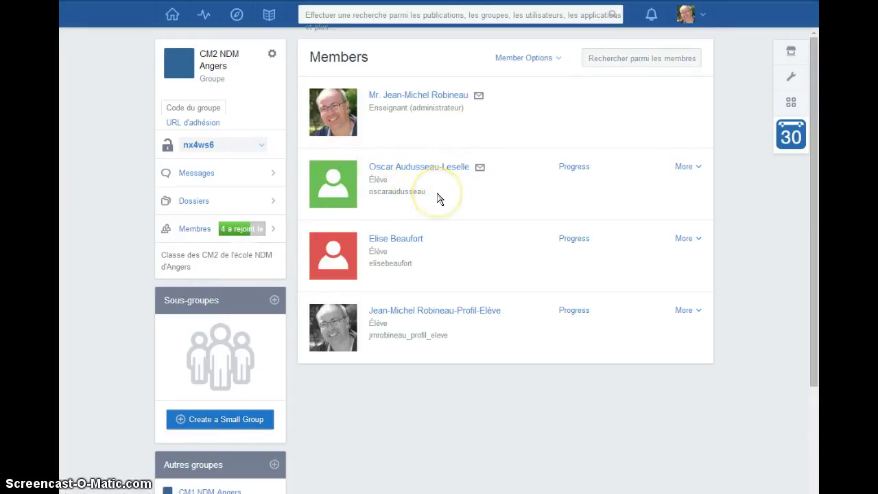
Switch the first listed student's access to Lecture Seule and back to Élève
click(697, 171)
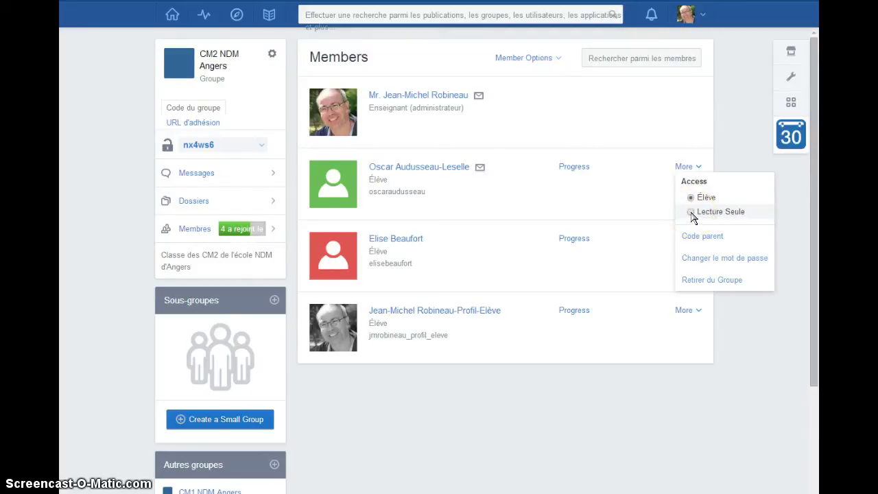
click(691, 214)
click(691, 198)
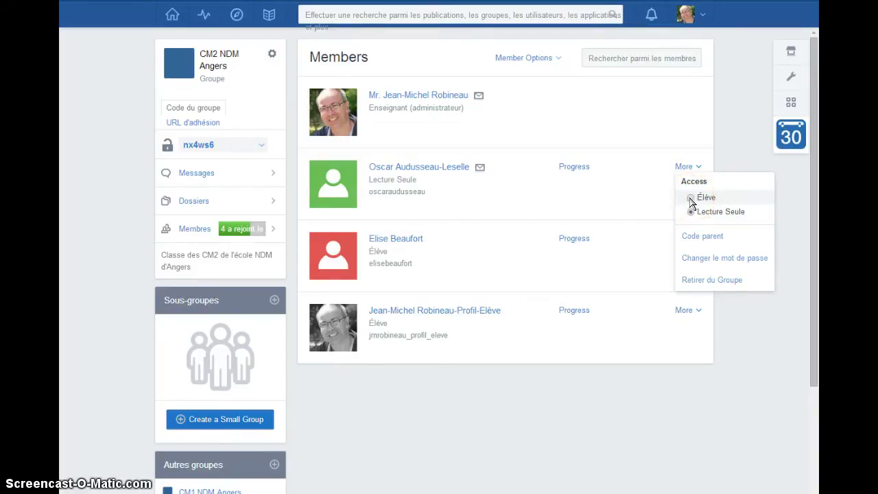
click(690, 197)
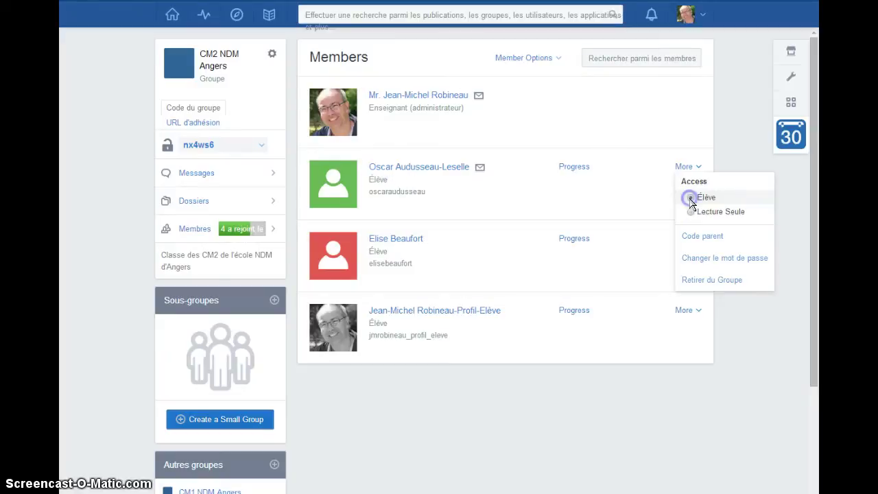
Examine the first student's member options, including the parent code and password-change dialogs, without changing anything
click(701, 235)
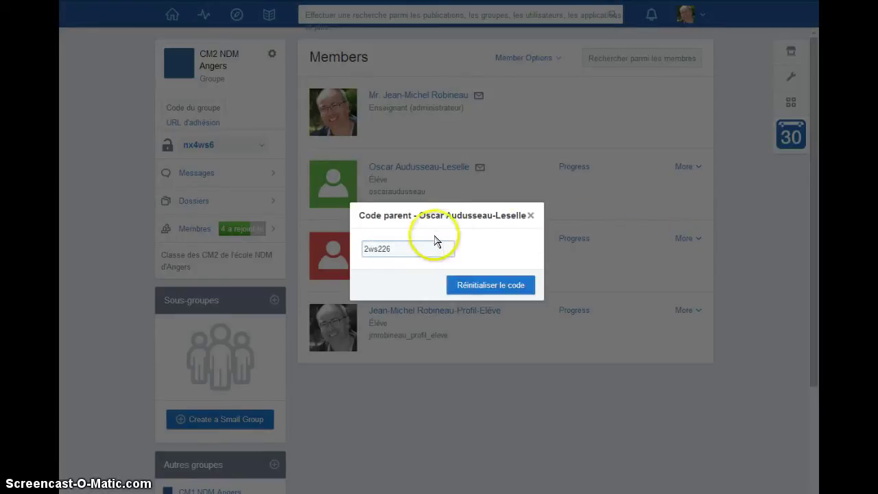
click(531, 216)
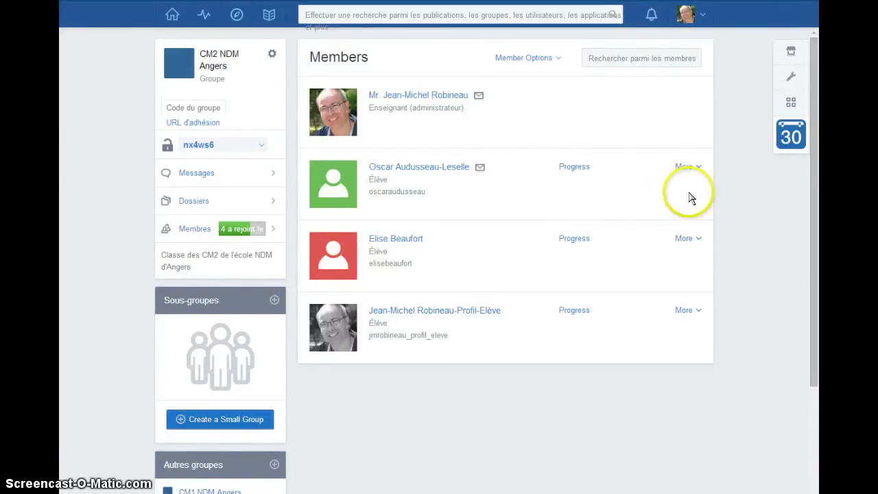
click(697, 169)
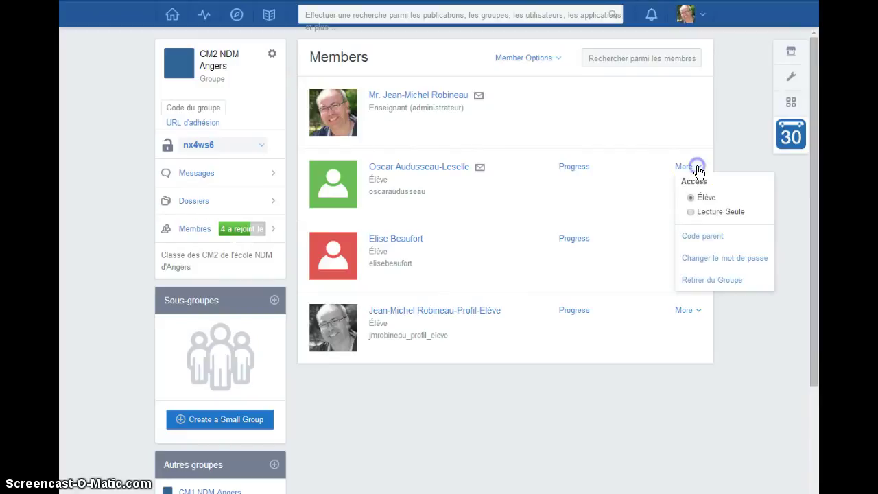
click(707, 261)
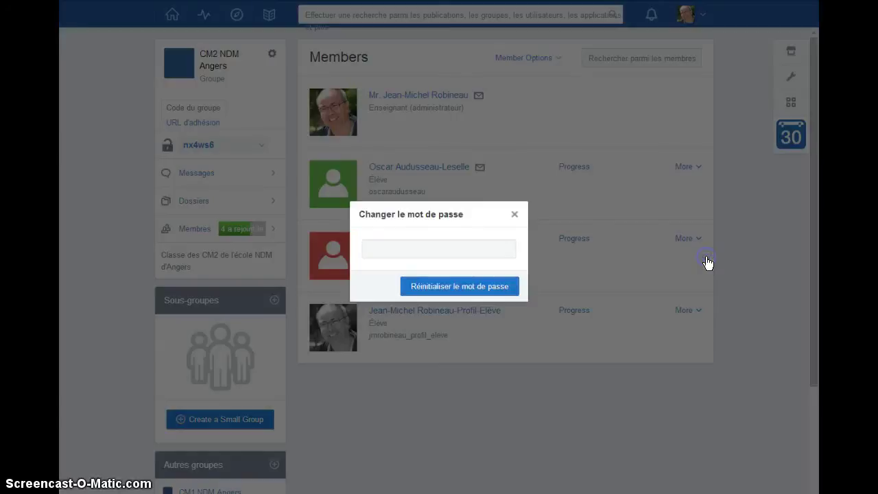
click(513, 217)
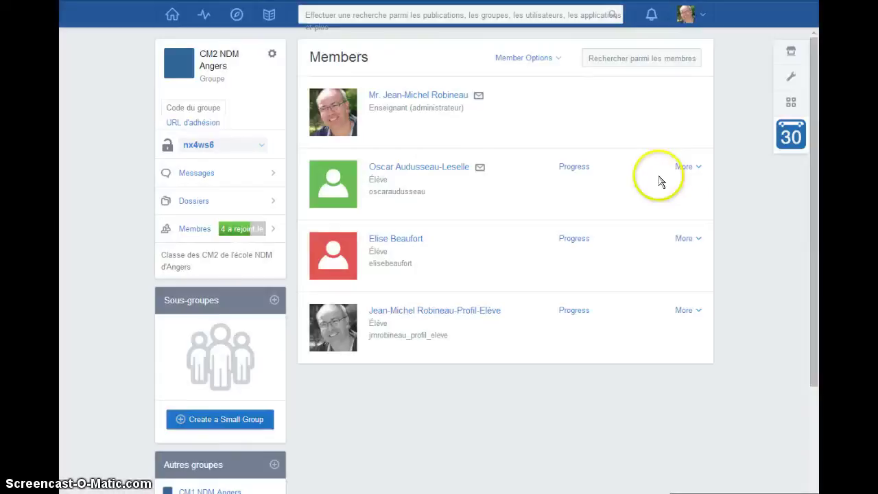
click(689, 168)
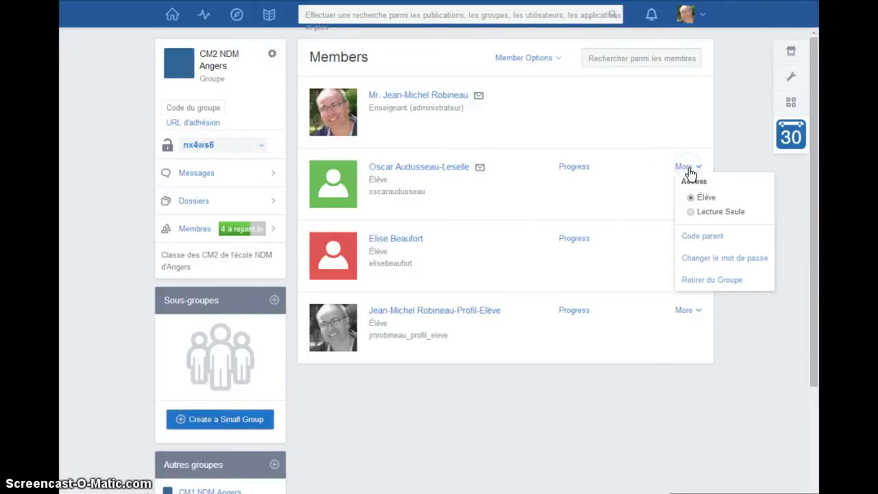
click(719, 278)
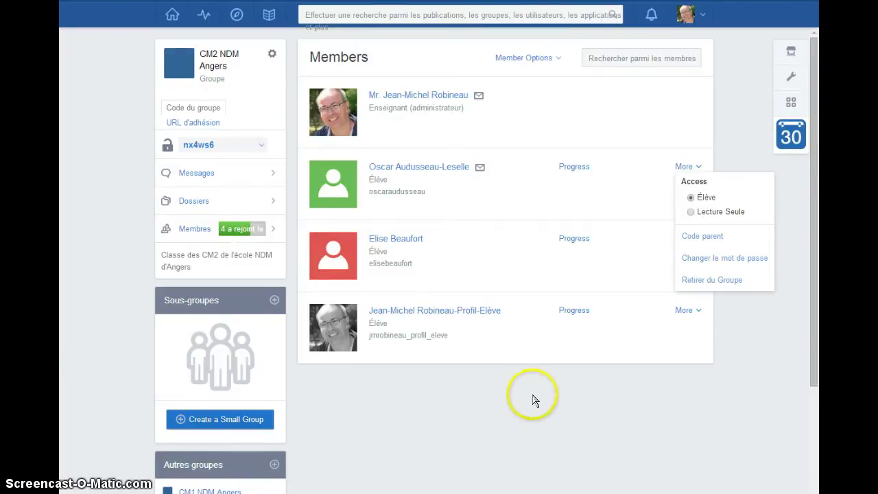
Look over the small-group and other-groups sections of the group page and return to the home page
scroll(534, 400, down, 2)
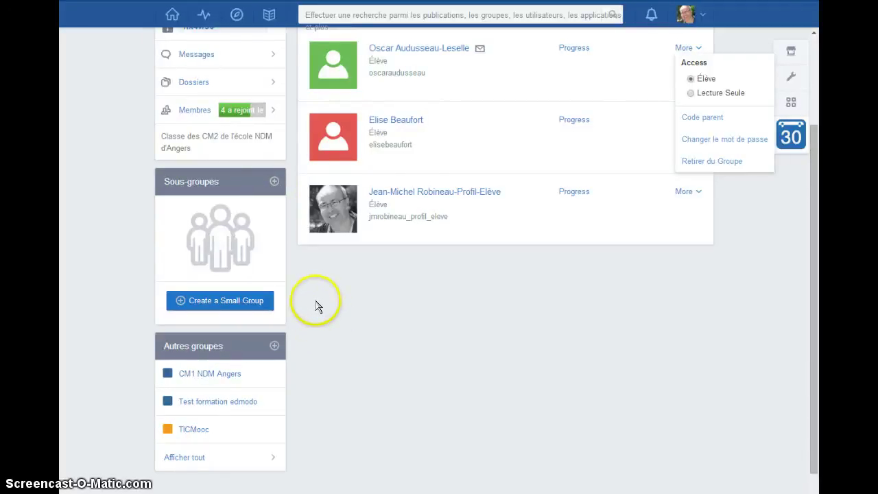
scroll(329, 323, up, 3)
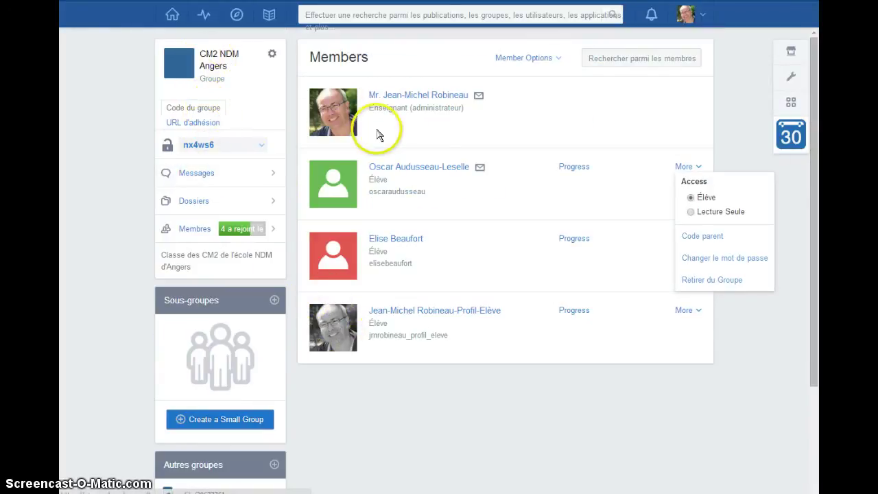
click(171, 16)
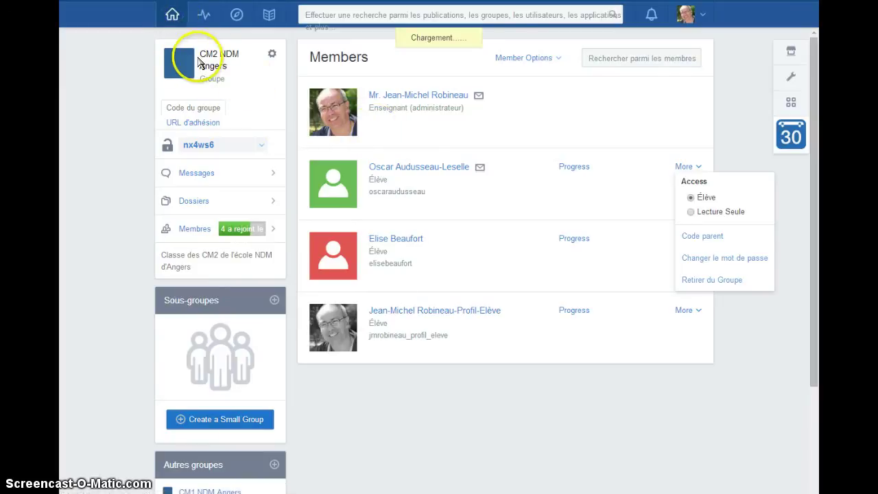